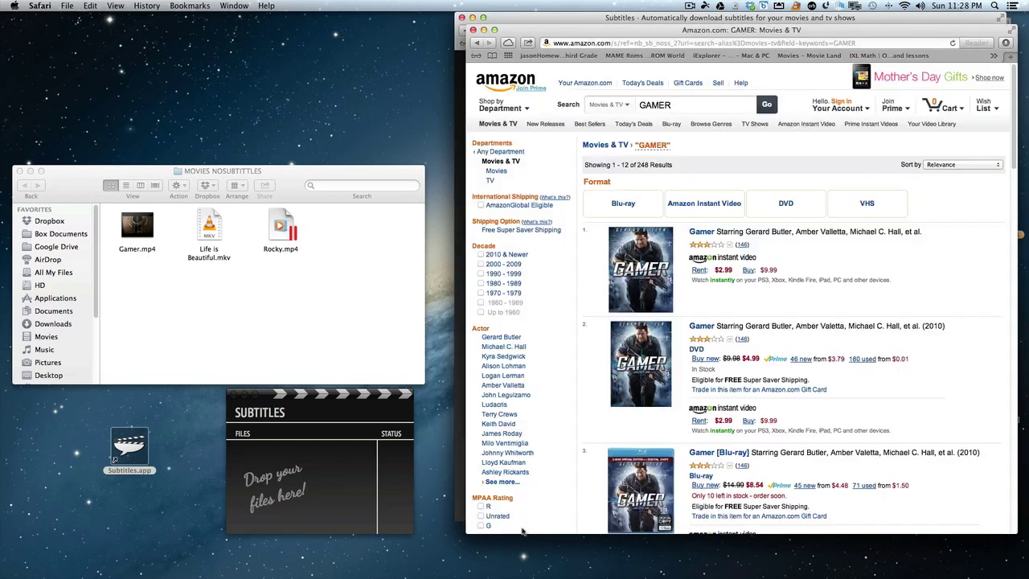
Step: Bring the subtitlesapp.com window back in front of the Amazon GAMER results window
left_click(524, 528)
left_click(520, 18)
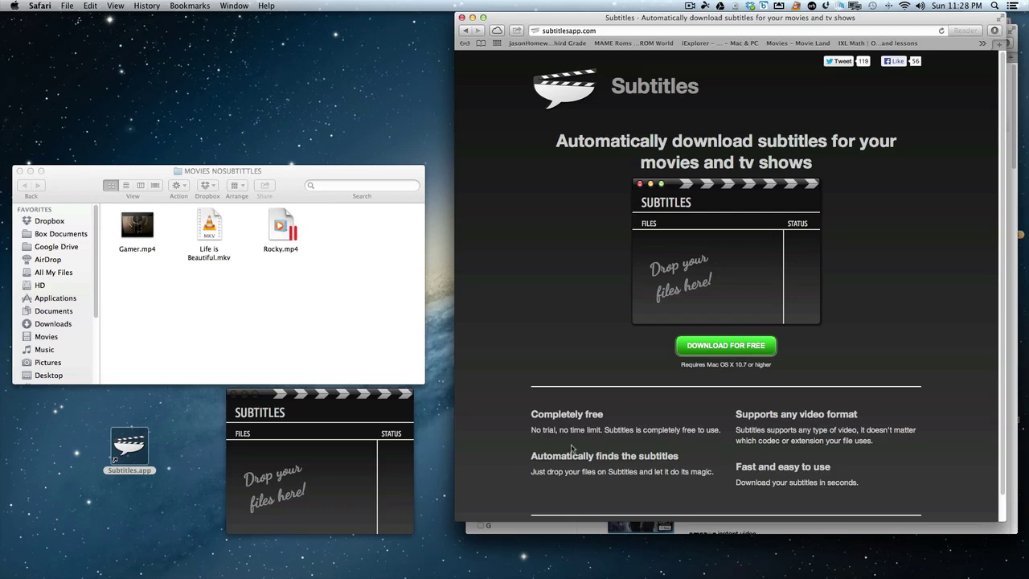
Step: Switch to Subtitles and open its General preferences, with Allow overwriting subtitles on
left_click(335, 400)
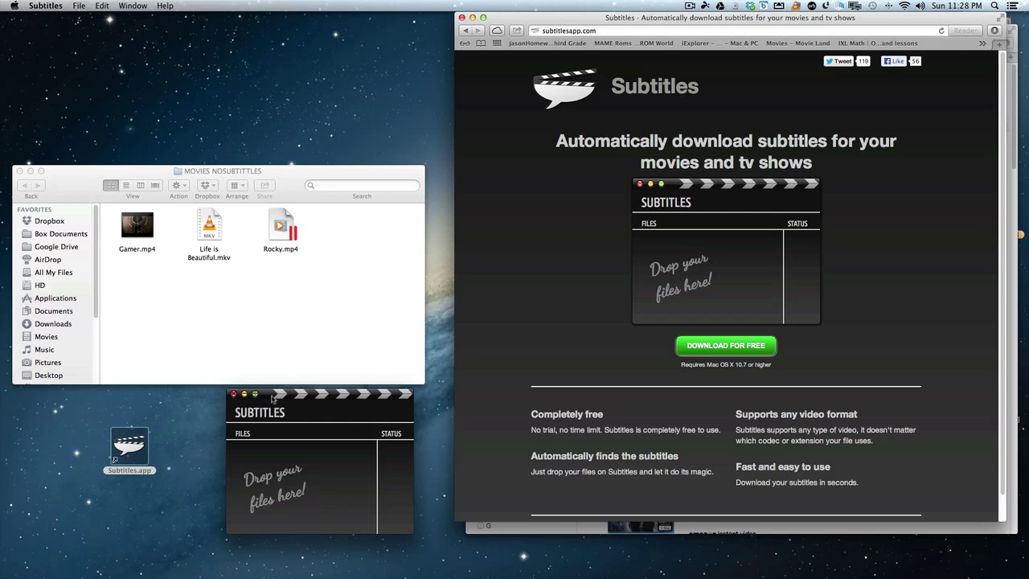
left_click(35, 6)
left_click(42, 36)
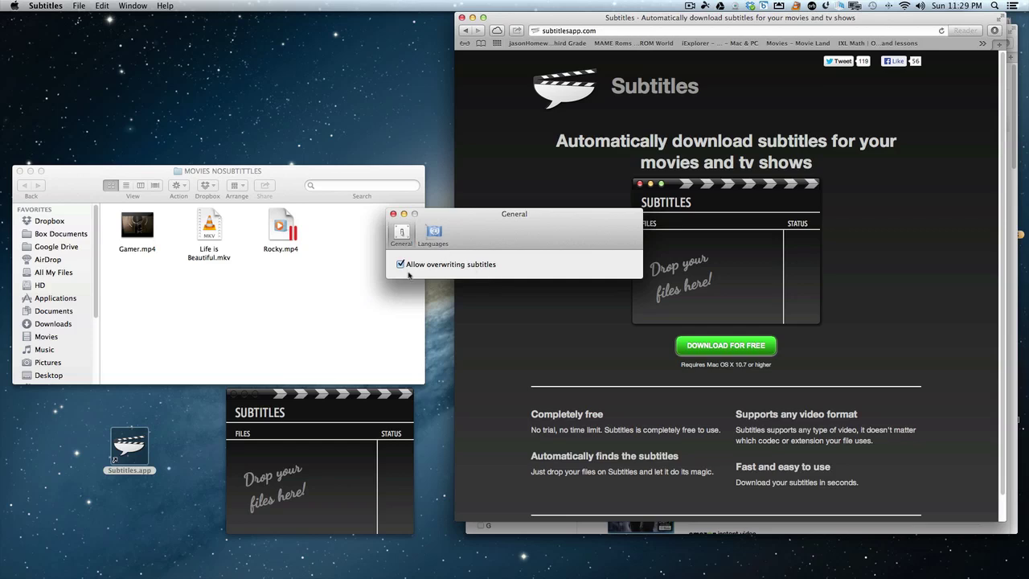
Step: In Languages preferences choose Spanish as primary language, leaving Portuguese secondary
left_click(432, 238)
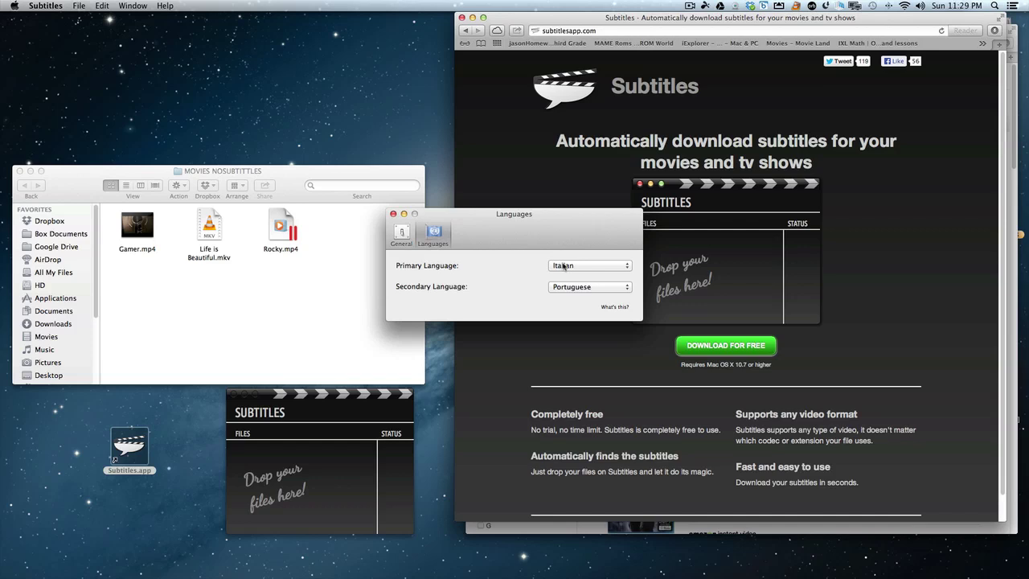
left_click(564, 267)
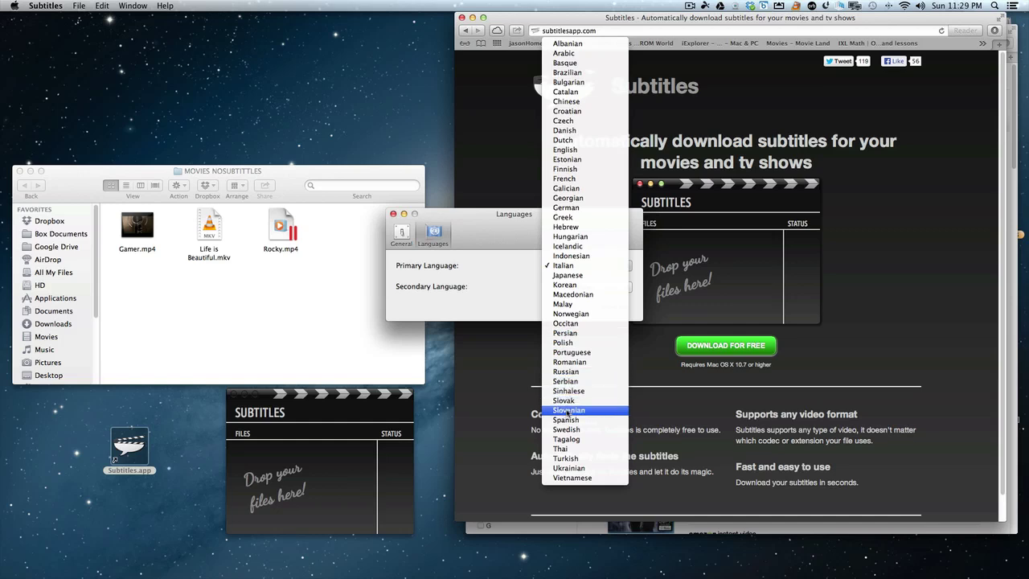
left_click(566, 420)
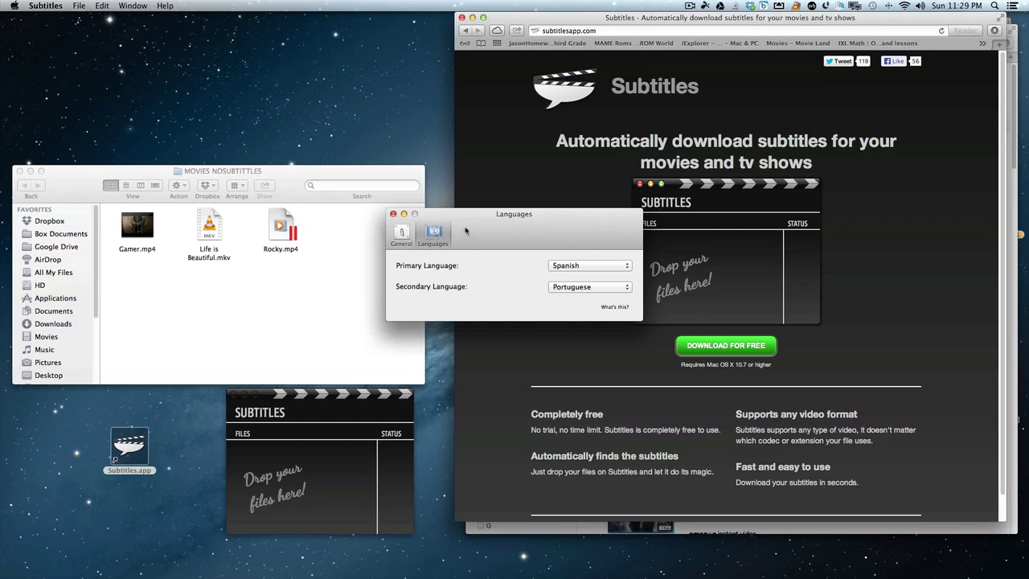
left_click_drag(481, 234, 266, 72)
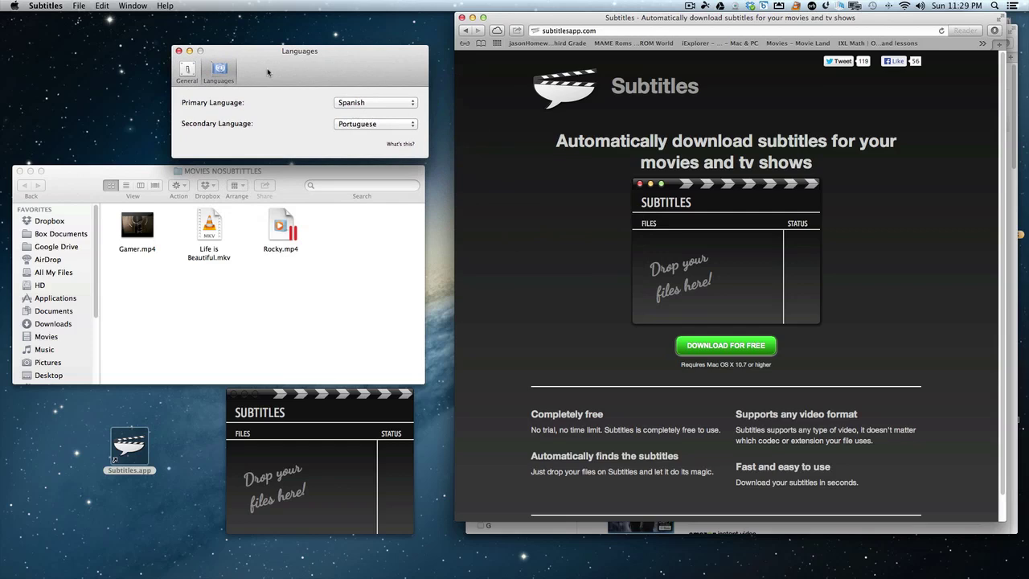
right_click(283, 232)
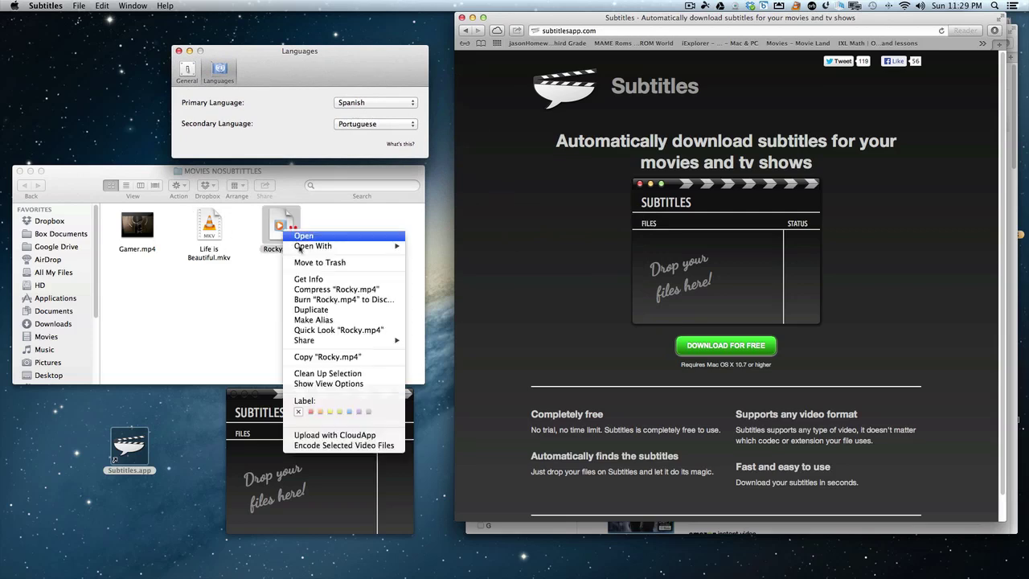
mouse_move(305, 249)
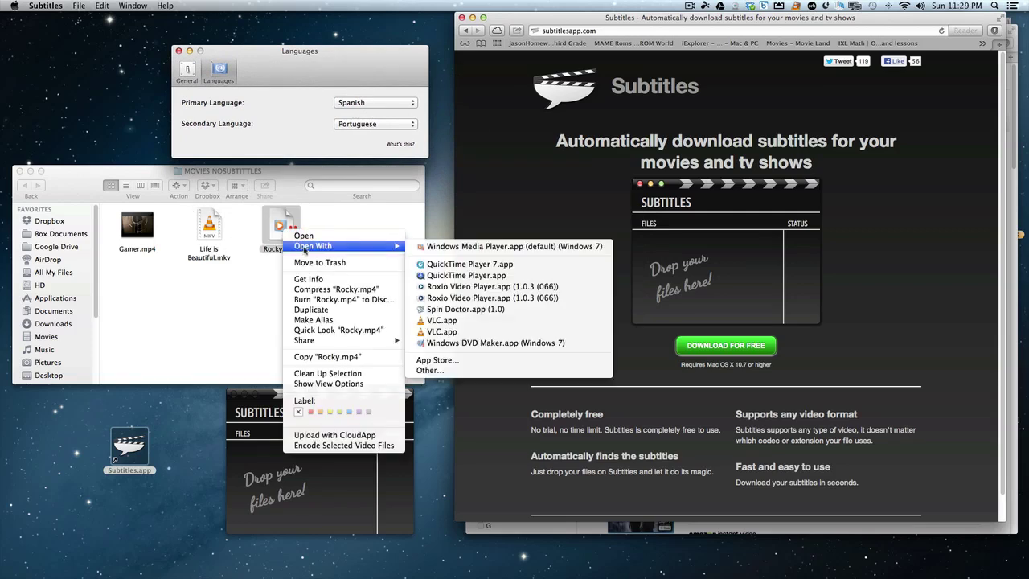
left_click(463, 332)
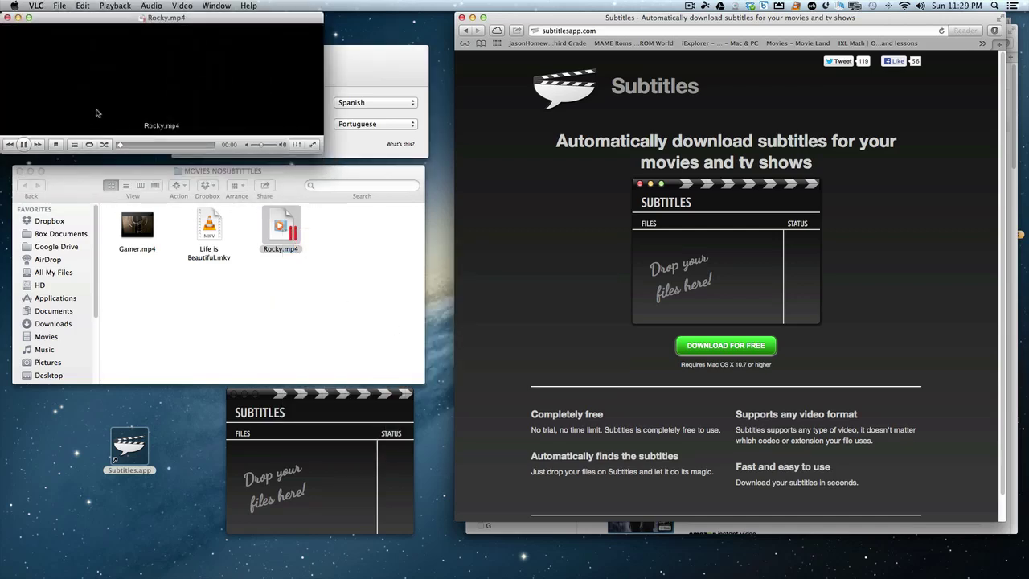
left_click(145, 144)
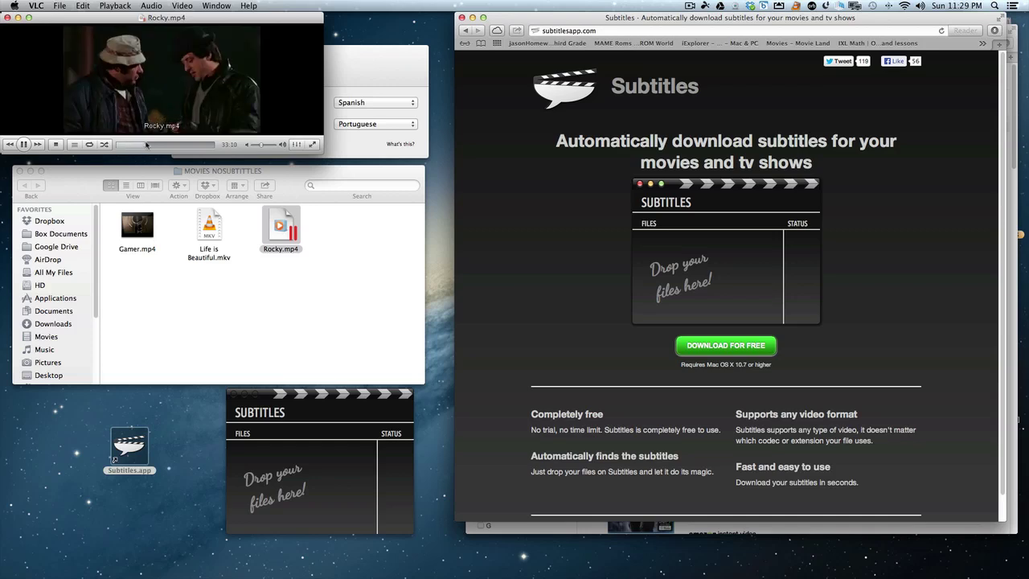
left_click(8, 17)
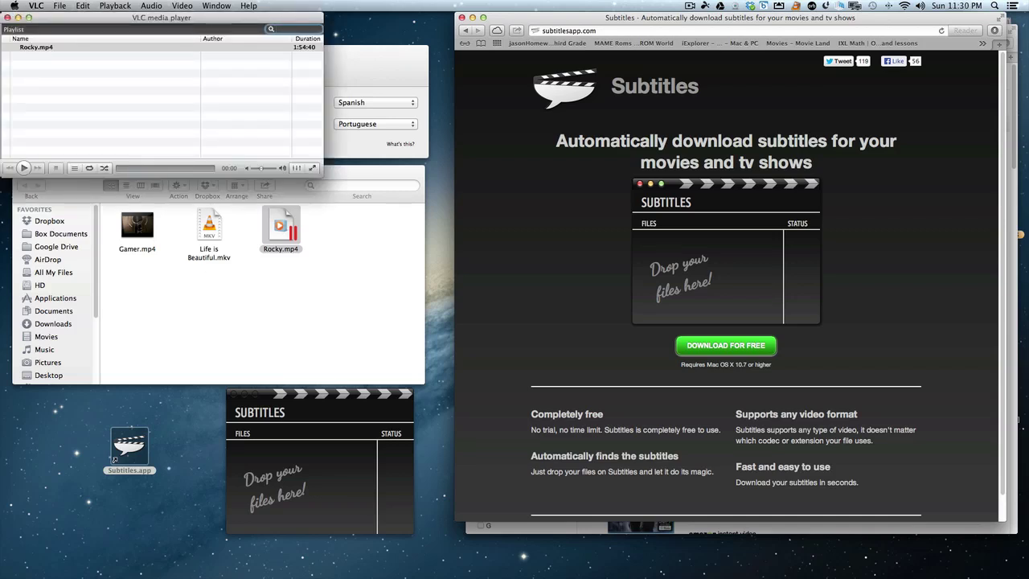
key("super+q")
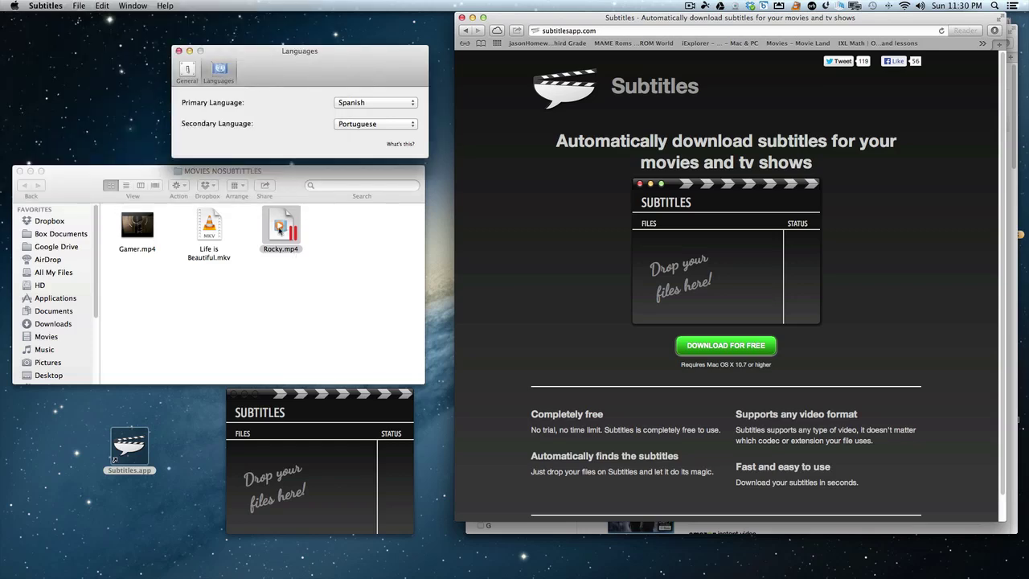
Step: Drop Rocky.mp4 onto Subtitles so Rocky.srt is created beside the movie
left_click_drag(279, 234, 293, 470)
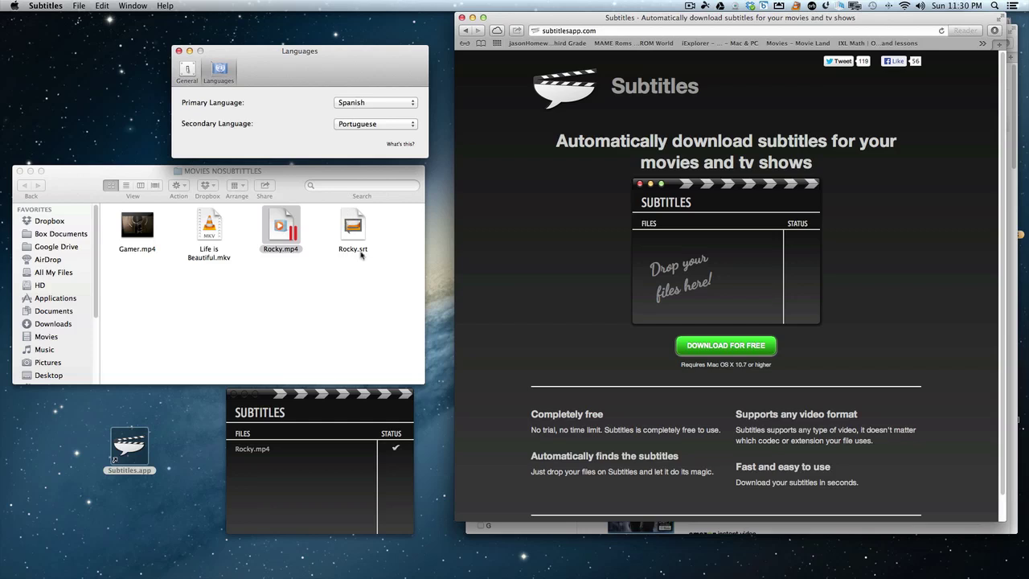
Step: Open Rocky.mp4 with VLC and watch it play with Spanish subtitles
right_click(290, 243)
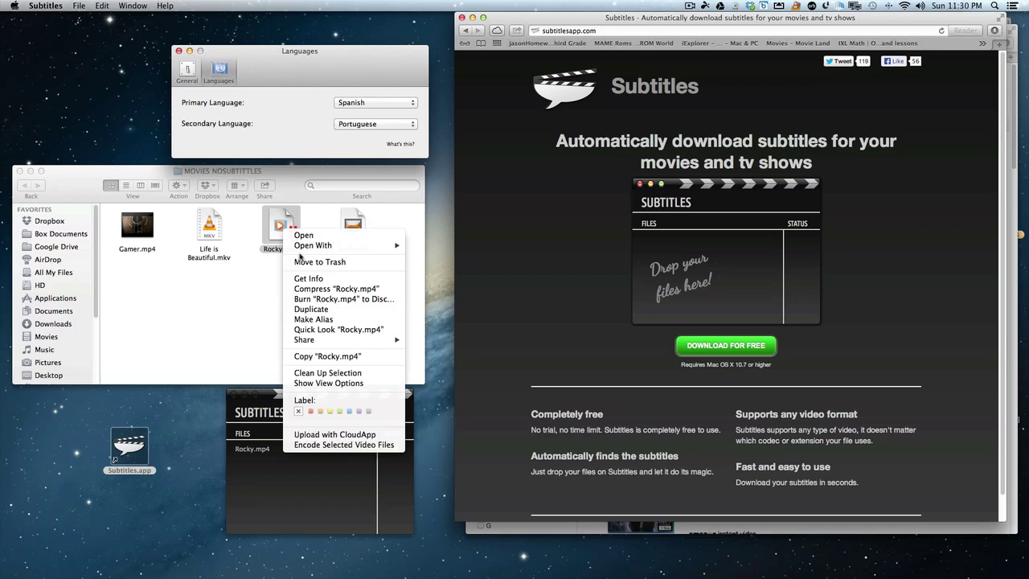
mouse_move(303, 251)
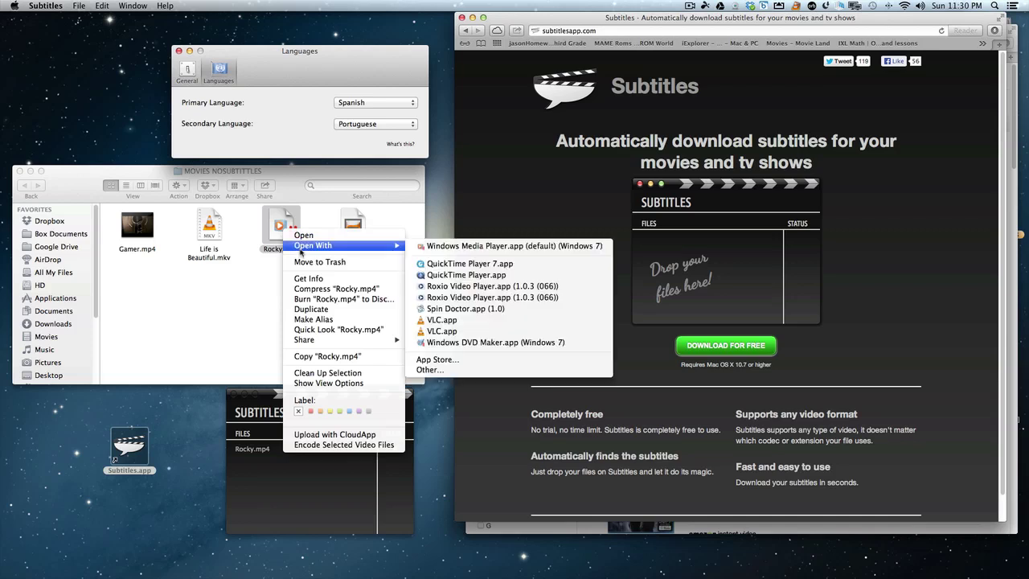
left_click(452, 320)
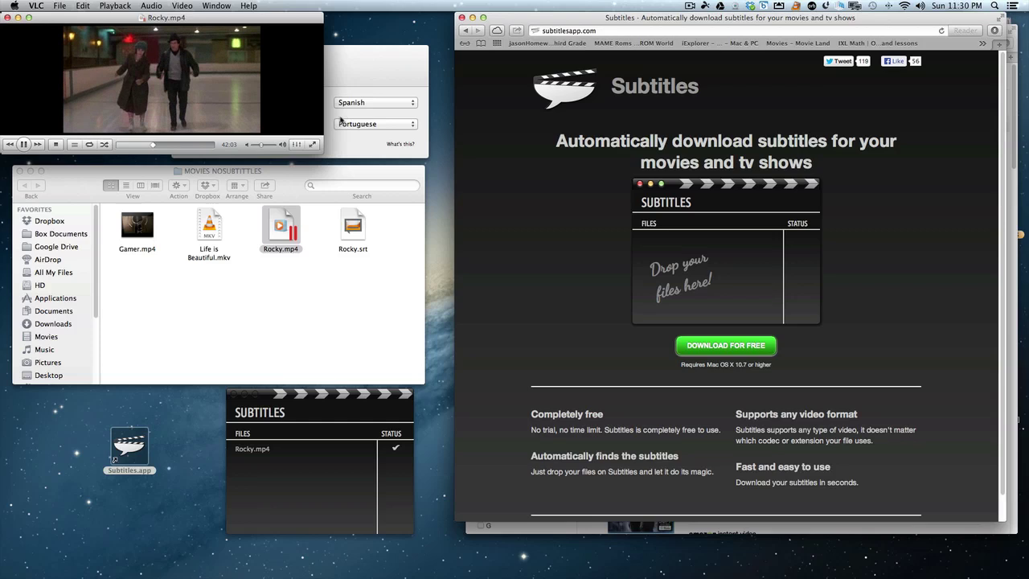
Step: Close Rocky and open Life is Beautiful.mkv in VLC from the movie folder
left_click(8, 17)
left_click(273, 331)
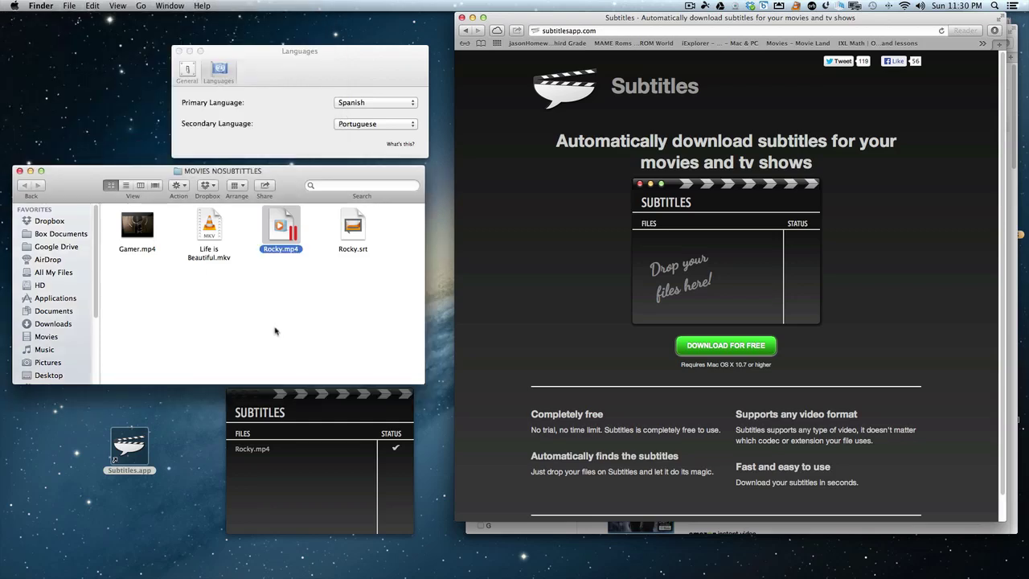
left_click(218, 232)
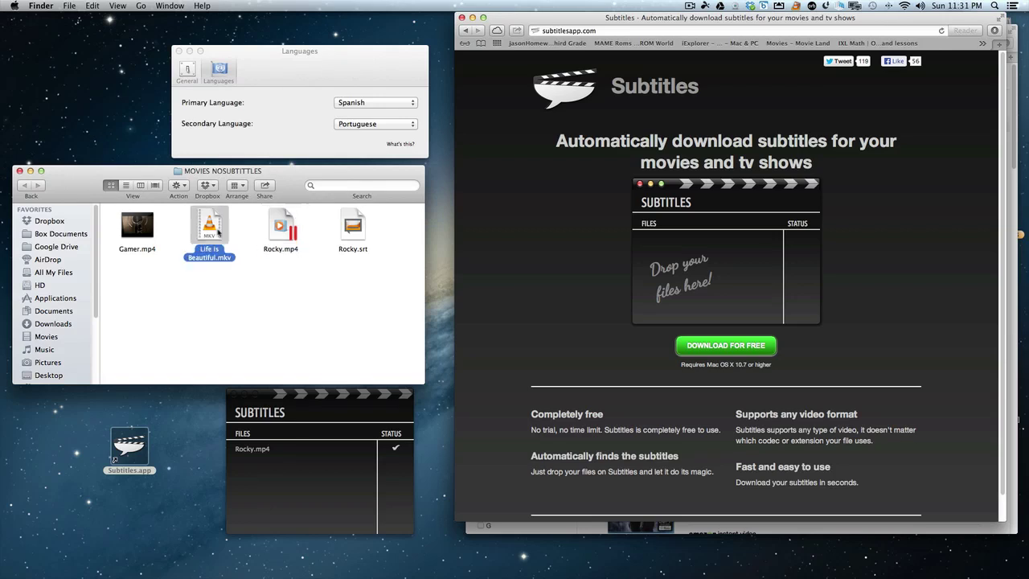
right_click(218, 233)
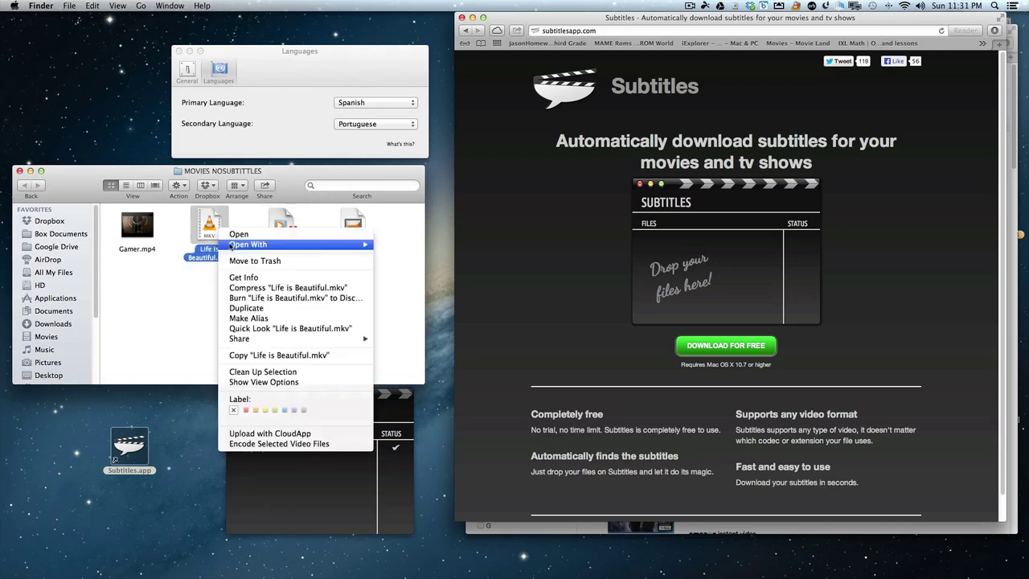
mouse_move(231, 245)
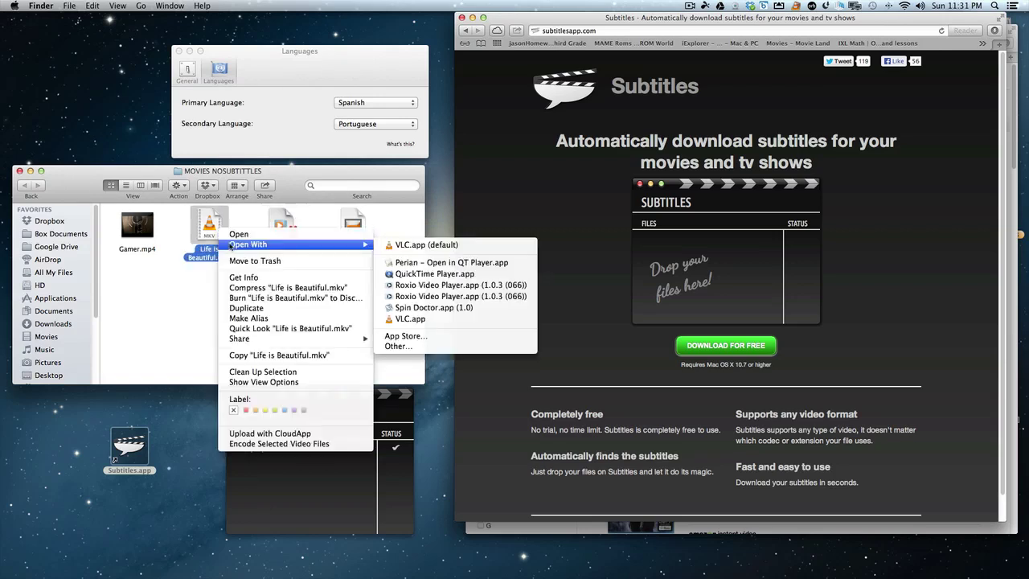
left_click(402, 320)
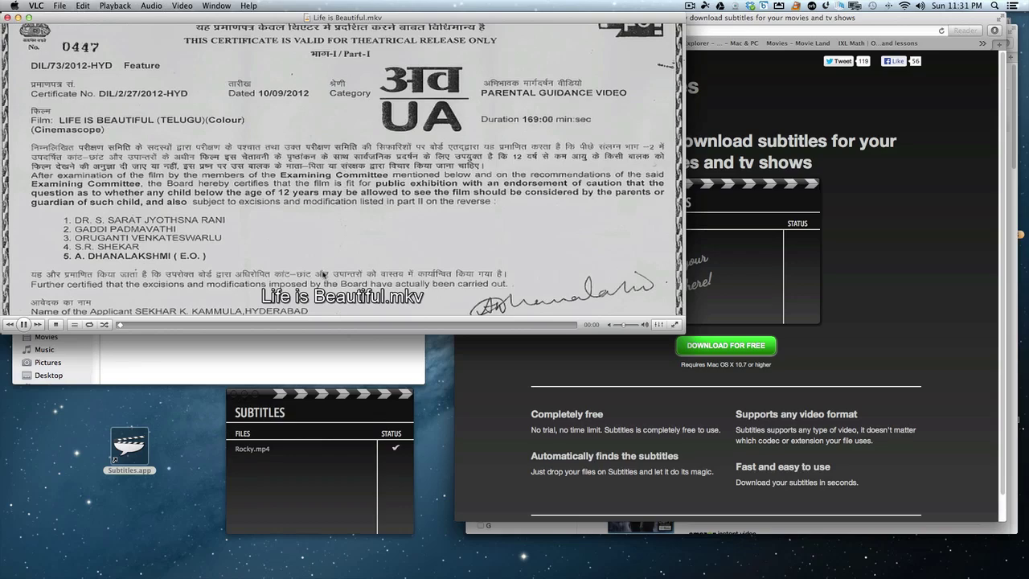
Step: Skim Life is Beautiful.mkv at two later scenes, then close VLC
left_click(291, 324)
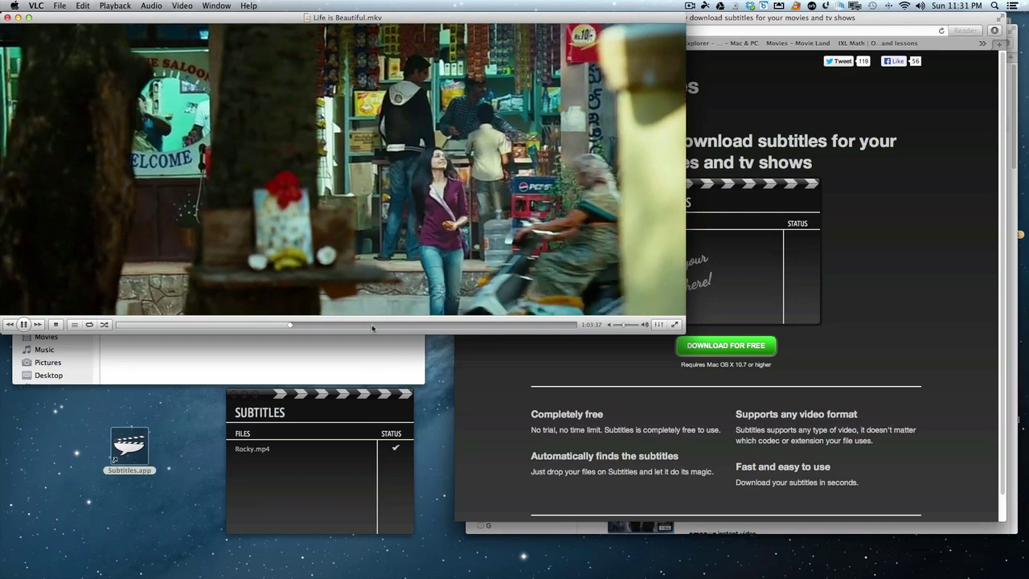
left_click(372, 324)
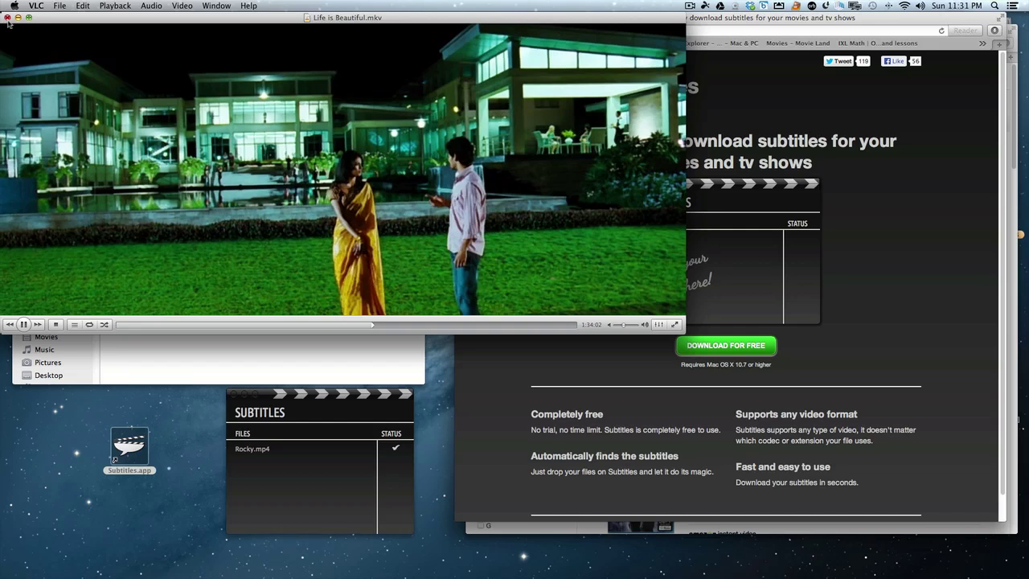
left_click(8, 17)
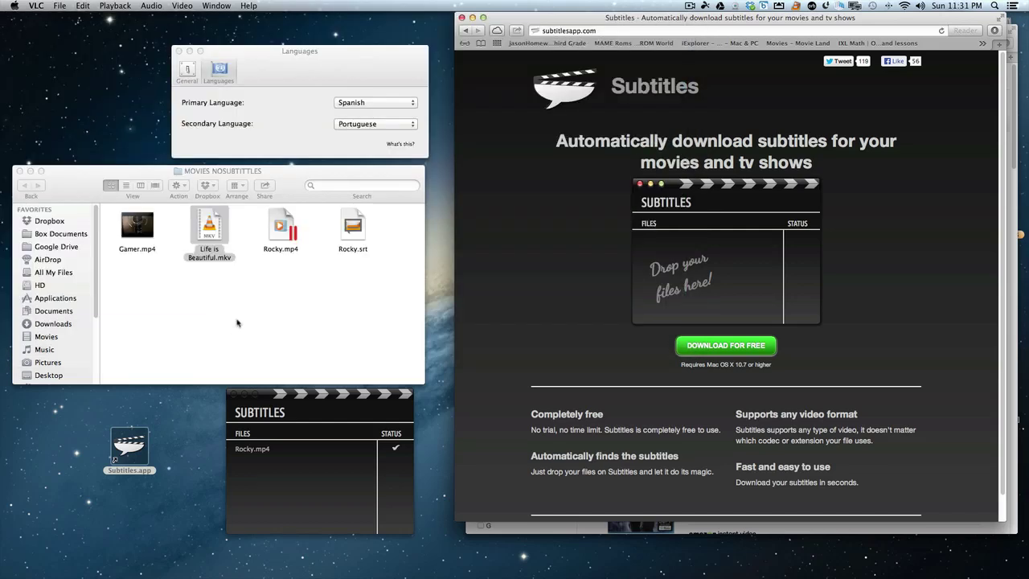
Step: Drop Life is Beautiful.mkv onto Subtitles to create Life is Beautiful.sub in the folder
left_click_drag(208, 237, 306, 485)
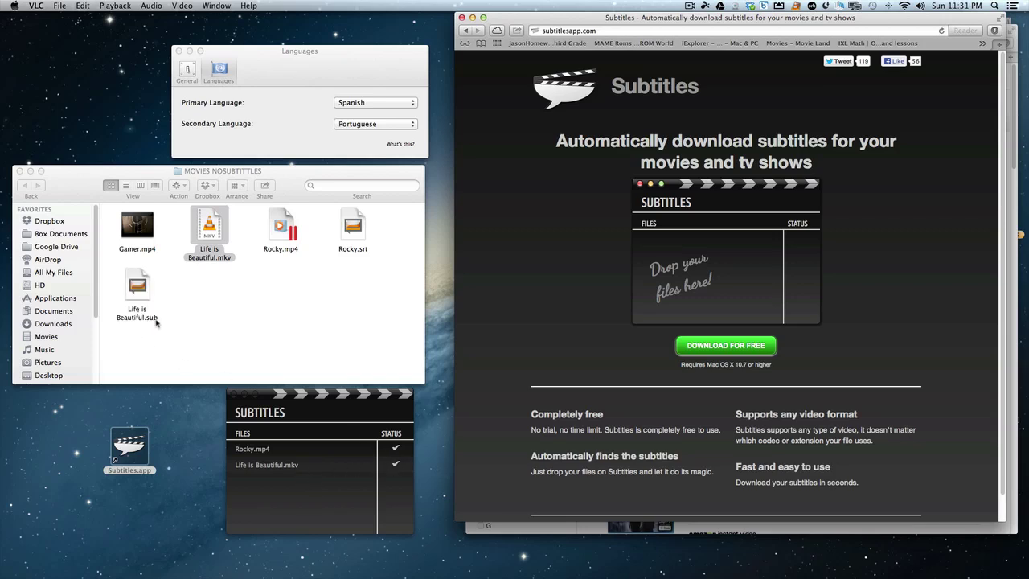
left_click(205, 295)
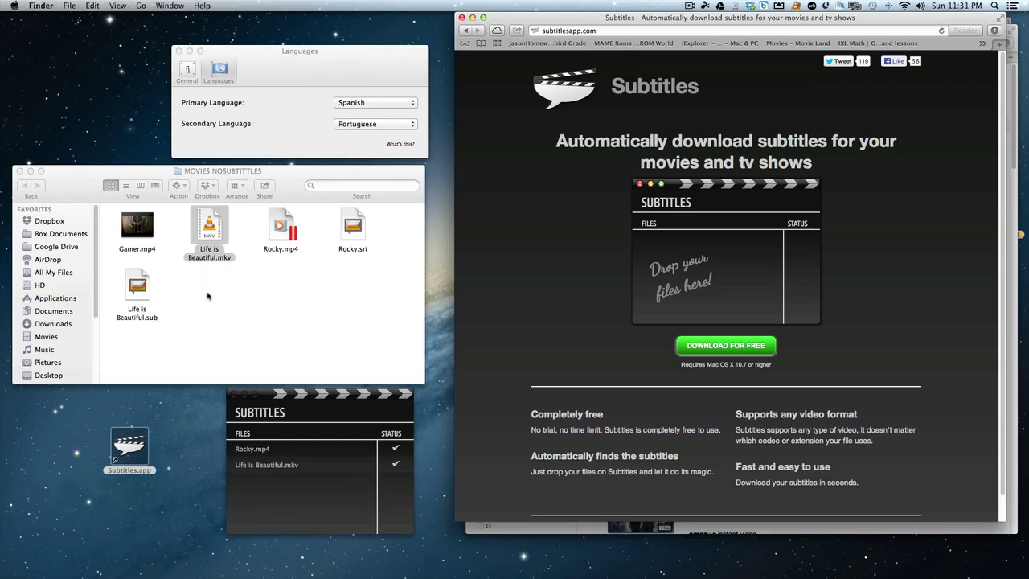
Step: Play Life is Beautiful.mkv in VLC with Spanish subtitles, skip to dialogue, then close it
right_click(207, 227)
mouse_move(241, 243)
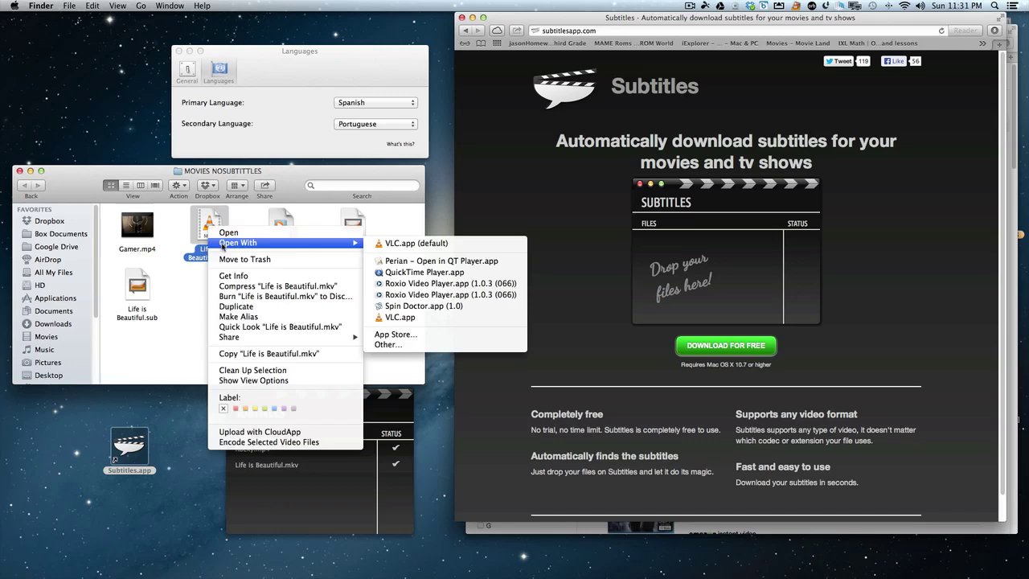
left_click(407, 318)
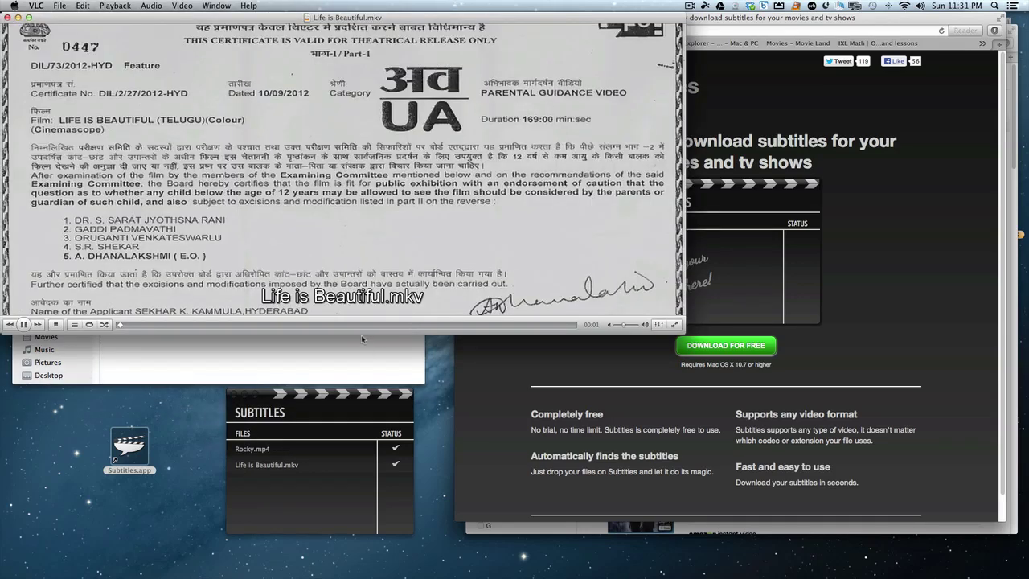
left_click(296, 324)
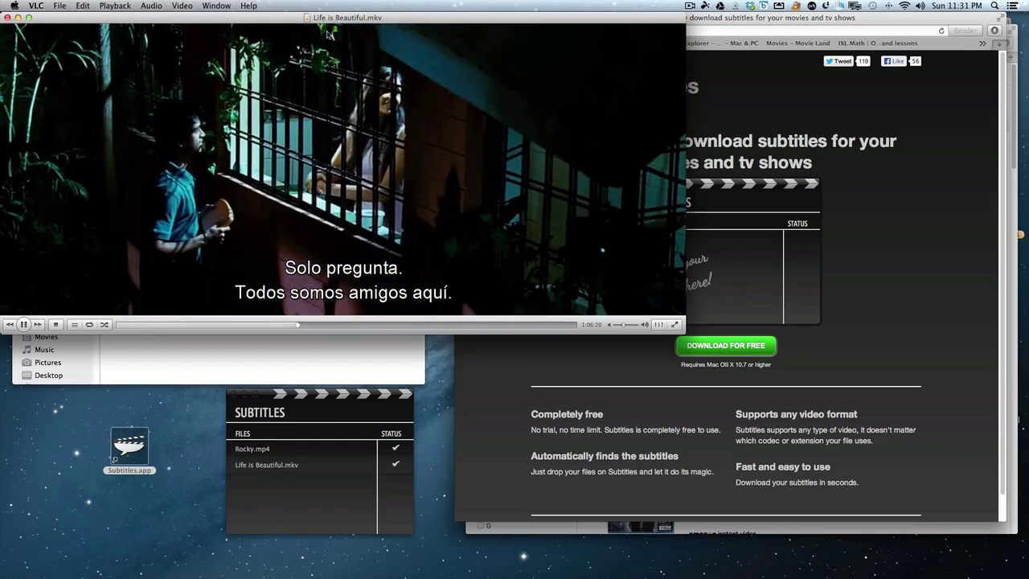
left_click_drag(324, 17, 415, 212)
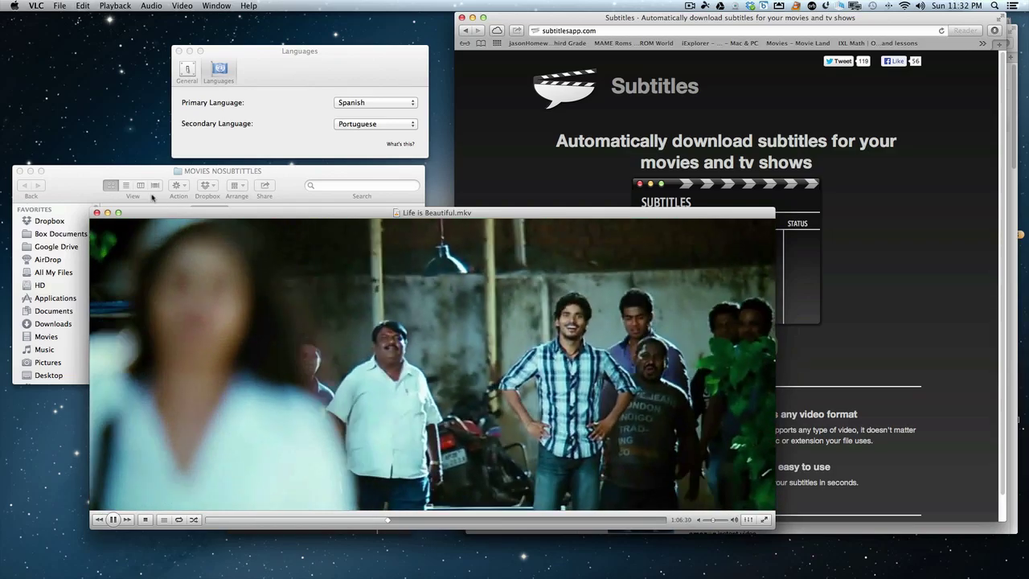
left_click(187, 71)
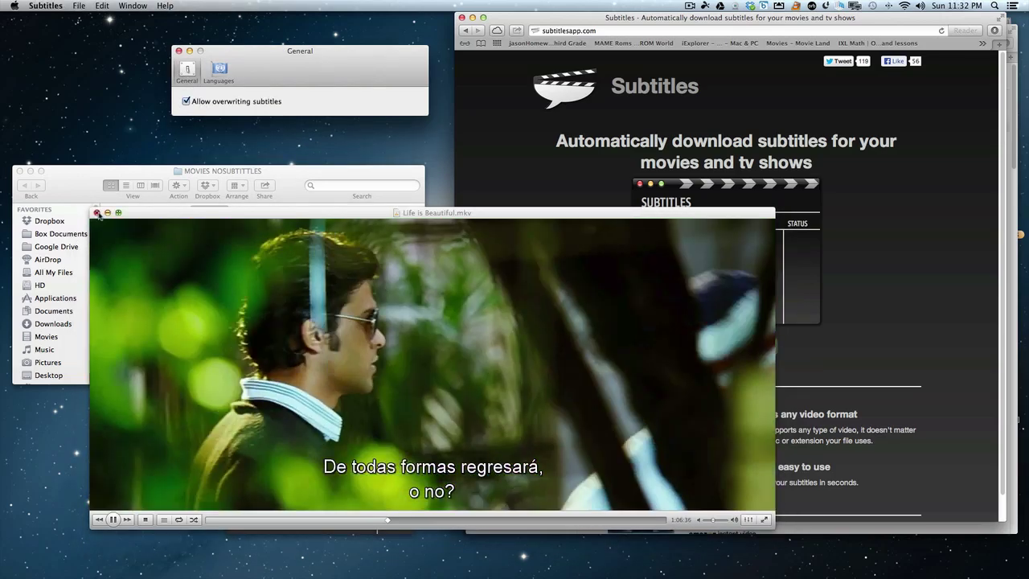
left_click(98, 213)
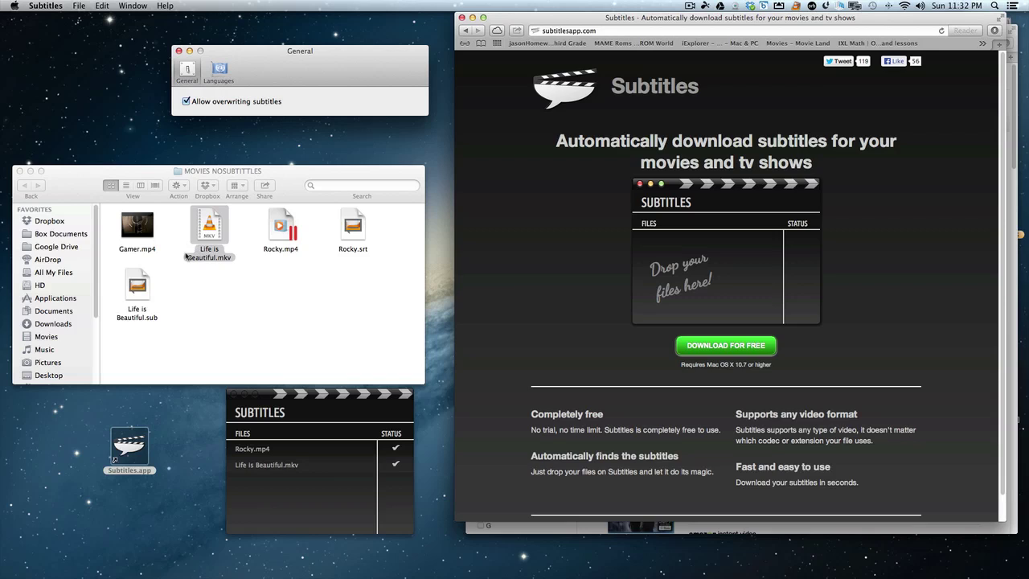
Step: Drop Gamer.mp4 onto Subtitles to fetch Gamer.srt, then show the Languages preferences
mouse_move(142, 228)
left_click_drag(124, 233, 290, 512)
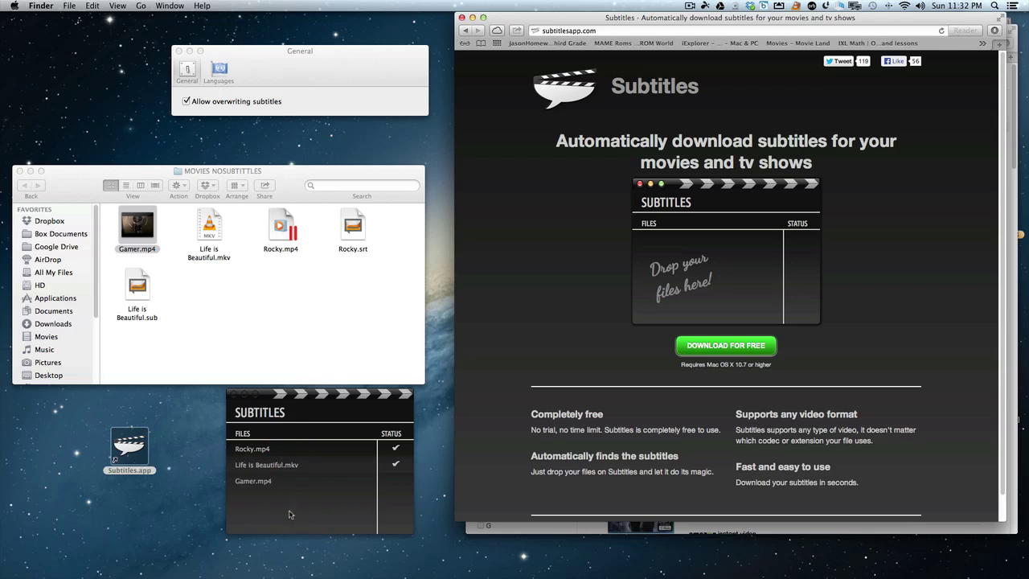
left_click(208, 82)
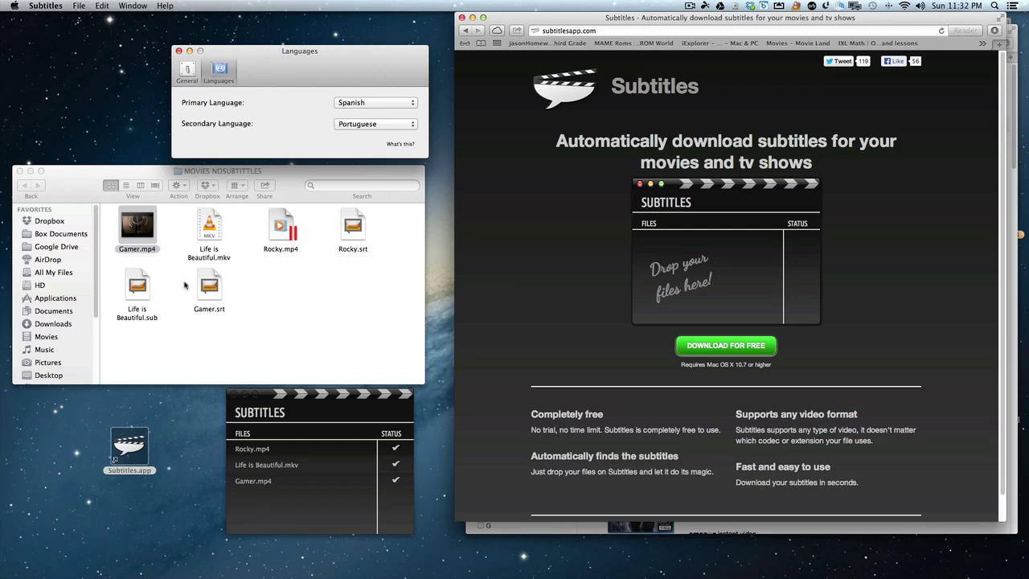
Step: Play Gamer.mp4 in VLC with subtitles, jump to 45:52, then close the player
right_click(153, 233)
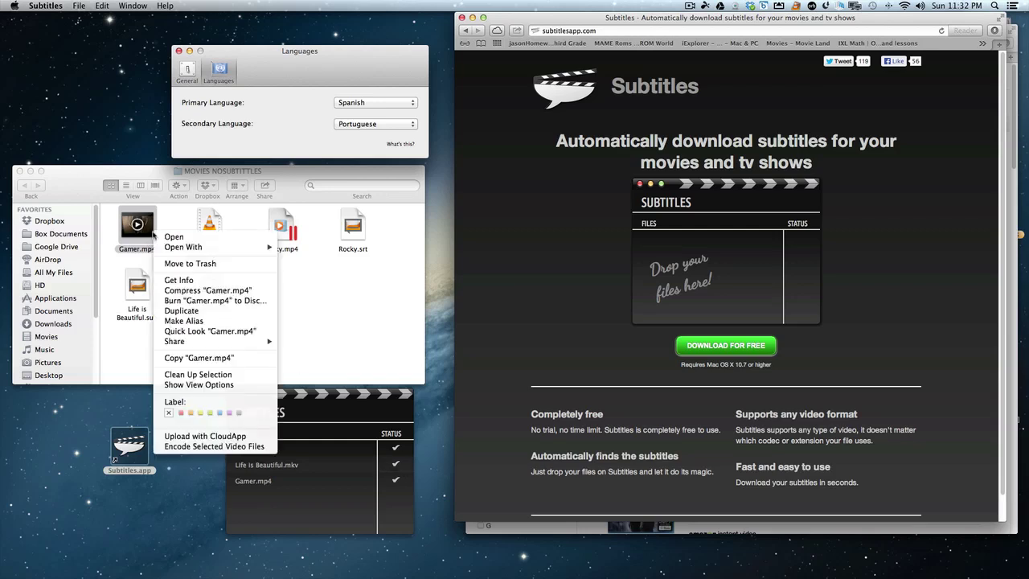
mouse_move(164, 250)
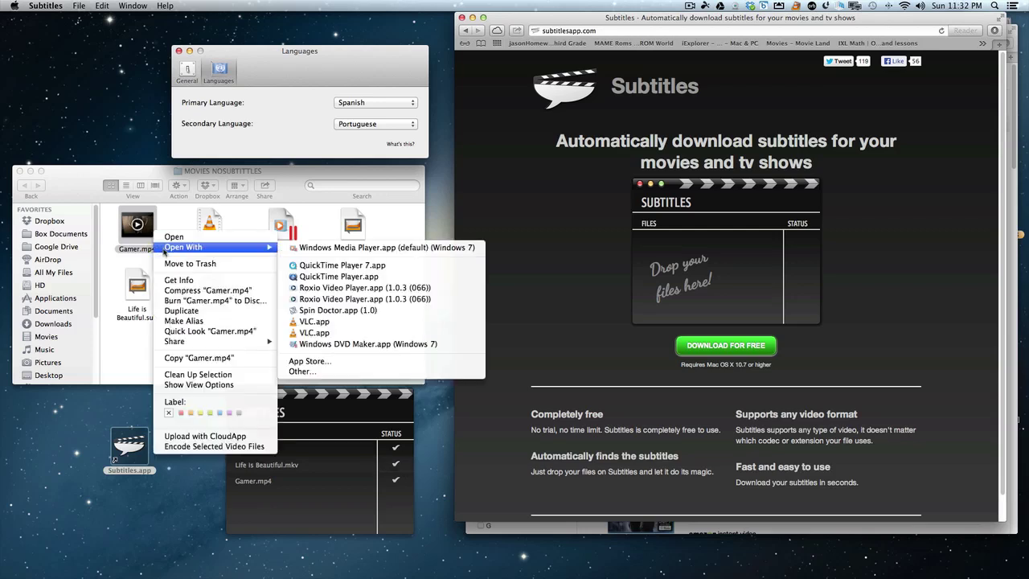
left_click(315, 322)
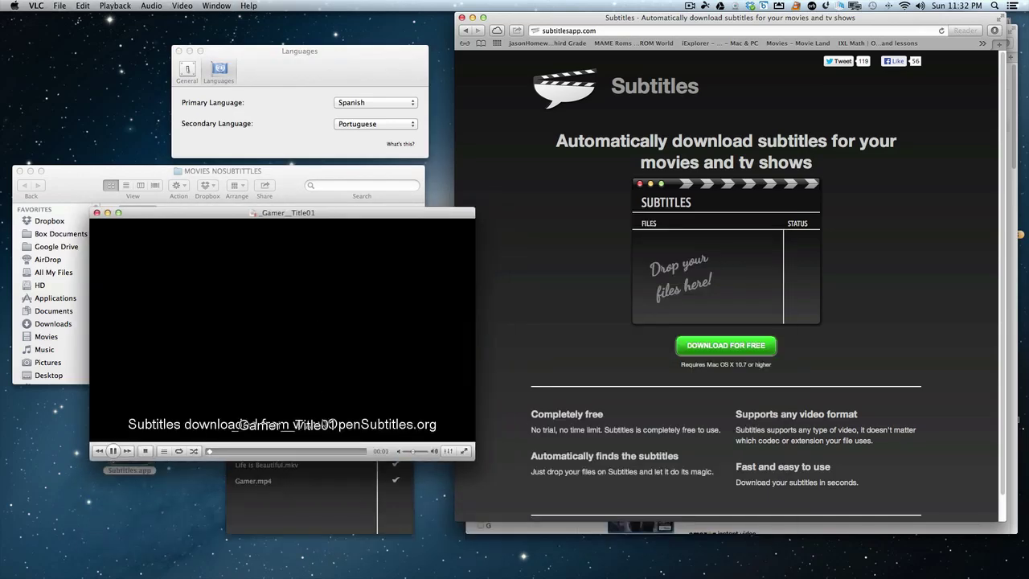
left_click(284, 452)
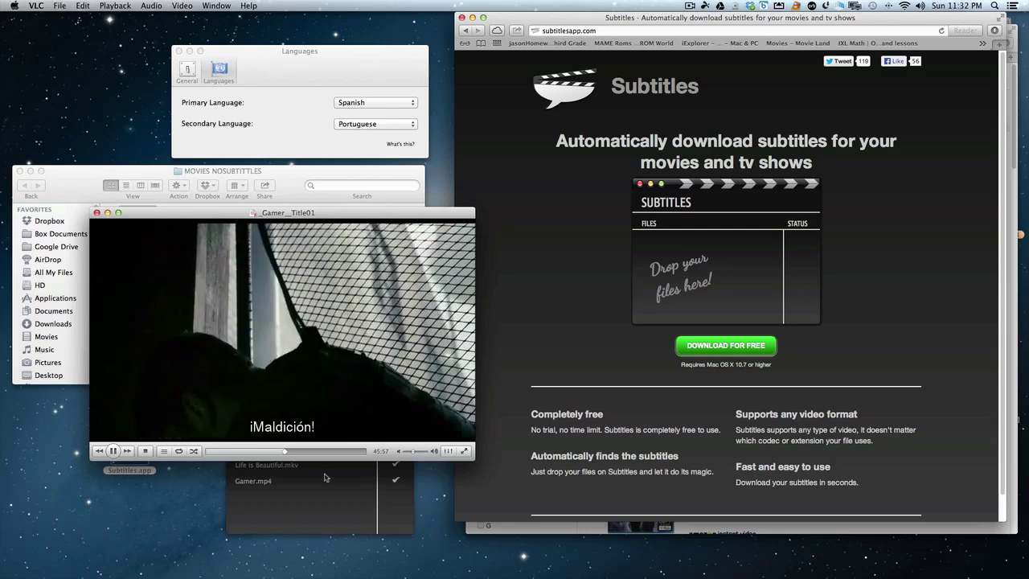
left_click(97, 212)
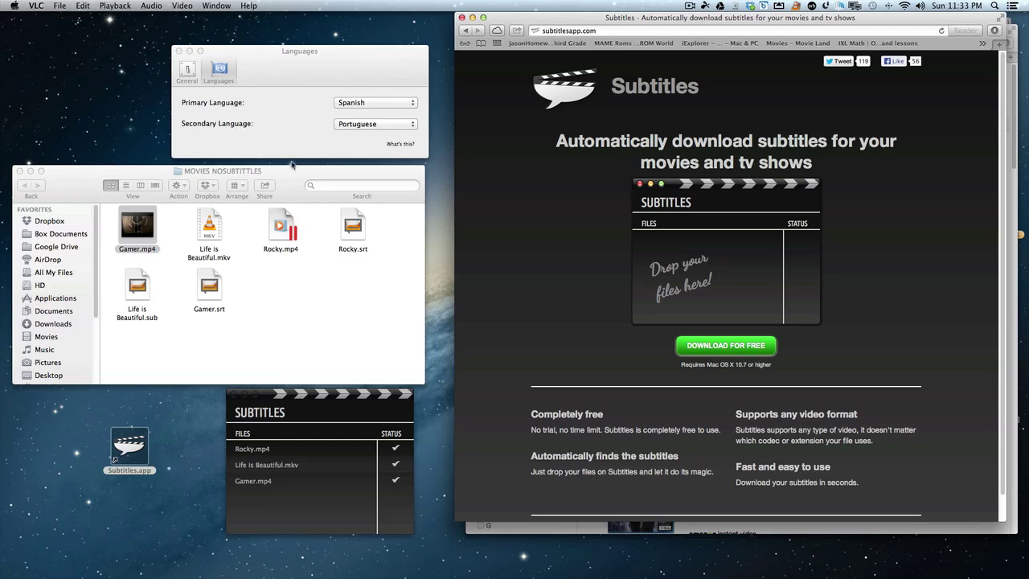
left_click(346, 104)
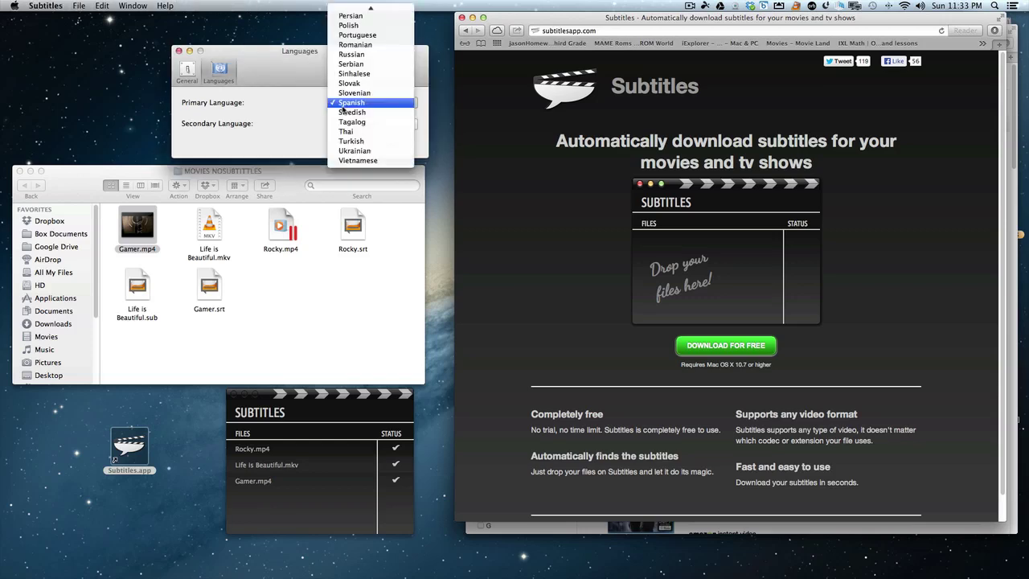
scroll(344, 109, "up", 5)
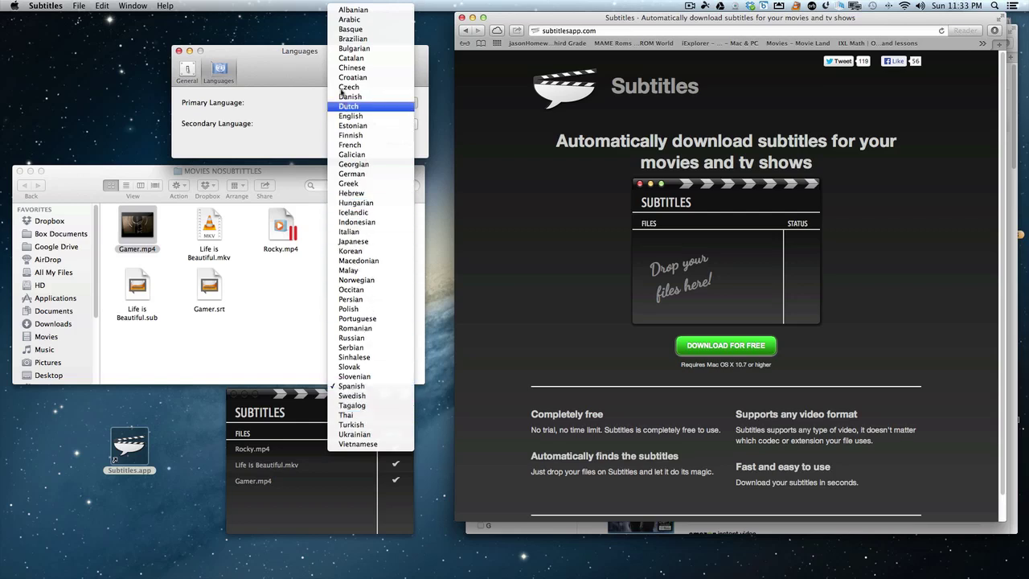
left_click(275, 325)
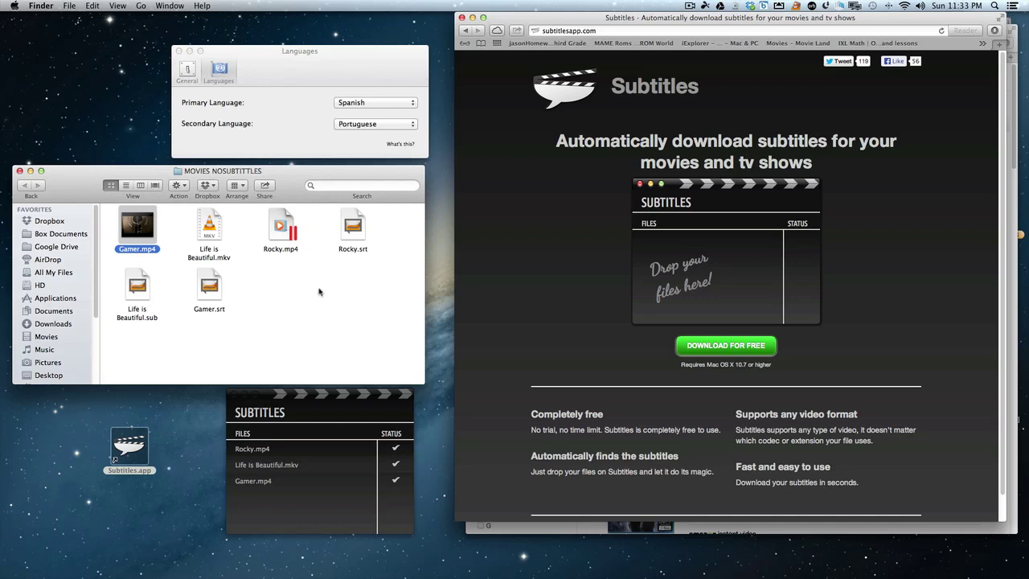